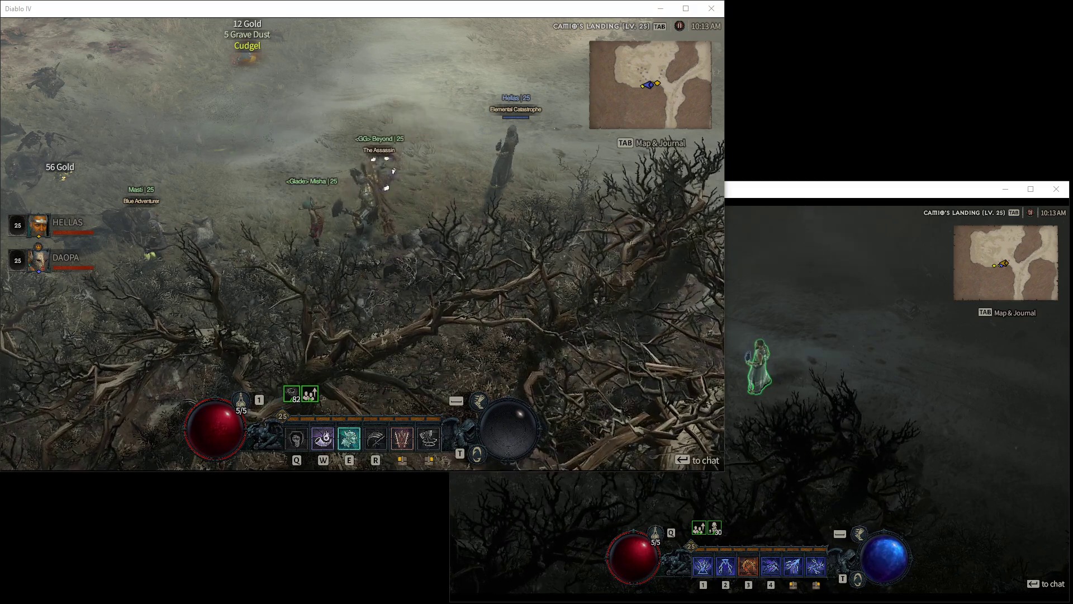
- Switch from the Diablo IV windows to the Battle.net launcher
{"action": "key", "text": "alt+Tab"}
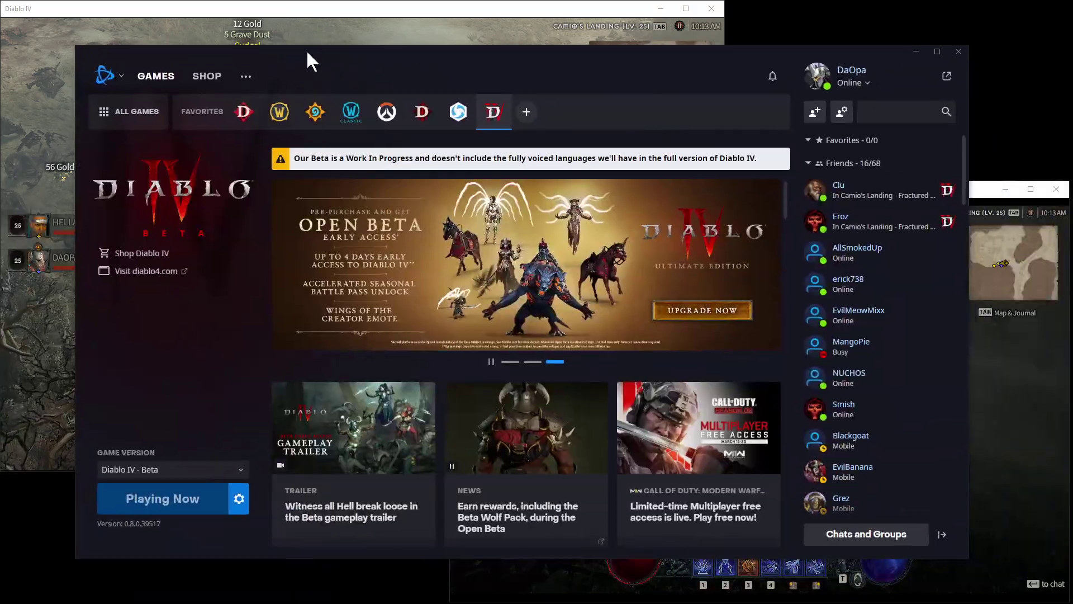
{"action": "left_click_drag", "start_coordinate": [307, 53], "coordinate": [312, 58]}
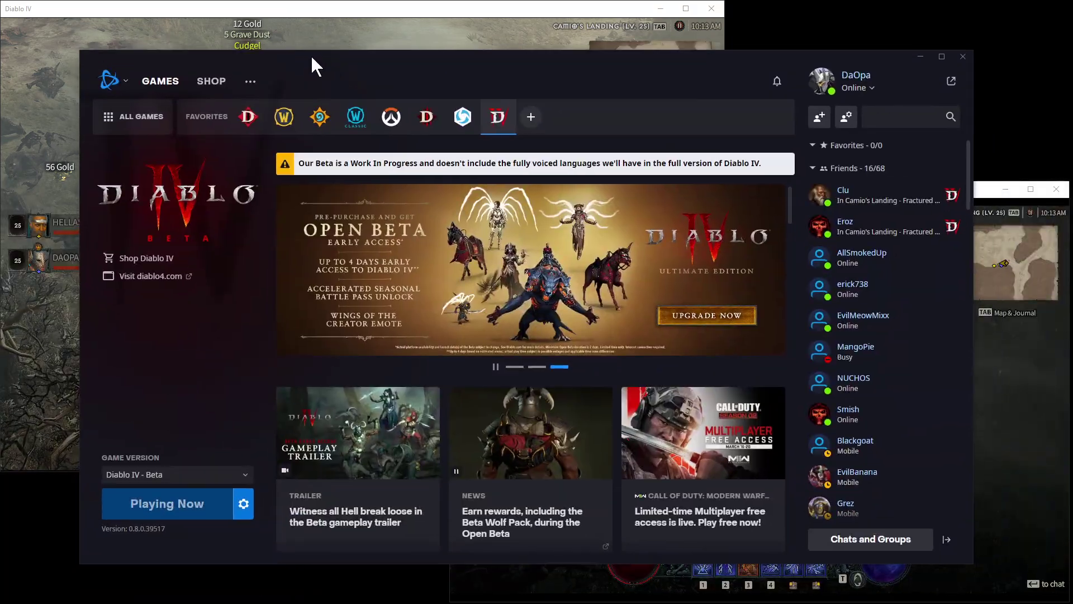
{"action": "left_click", "coordinate": [111, 85]}
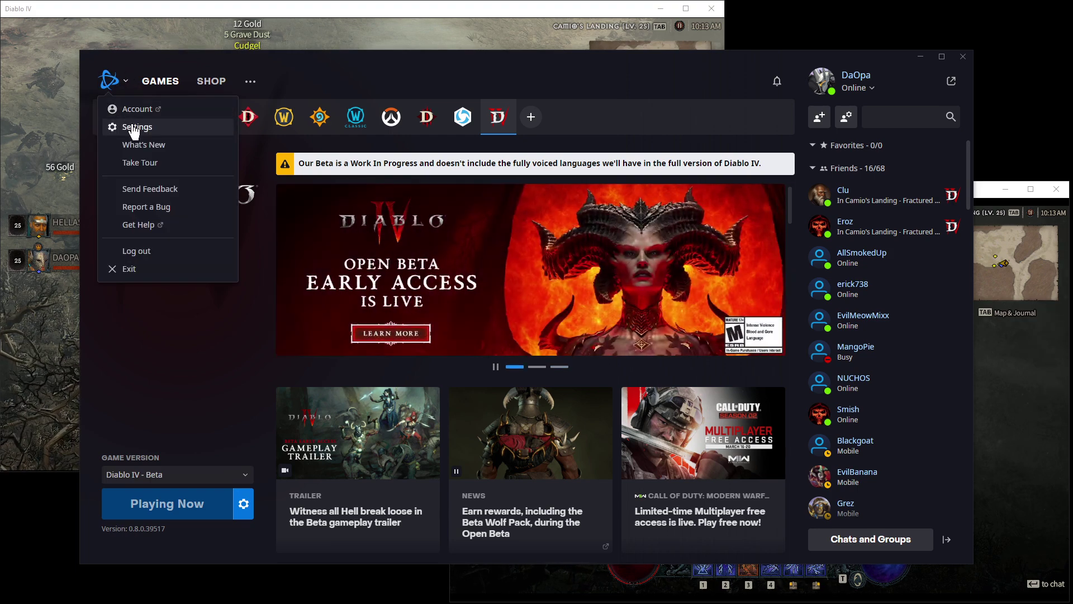
{"action": "left_click", "coordinate": [133, 130]}
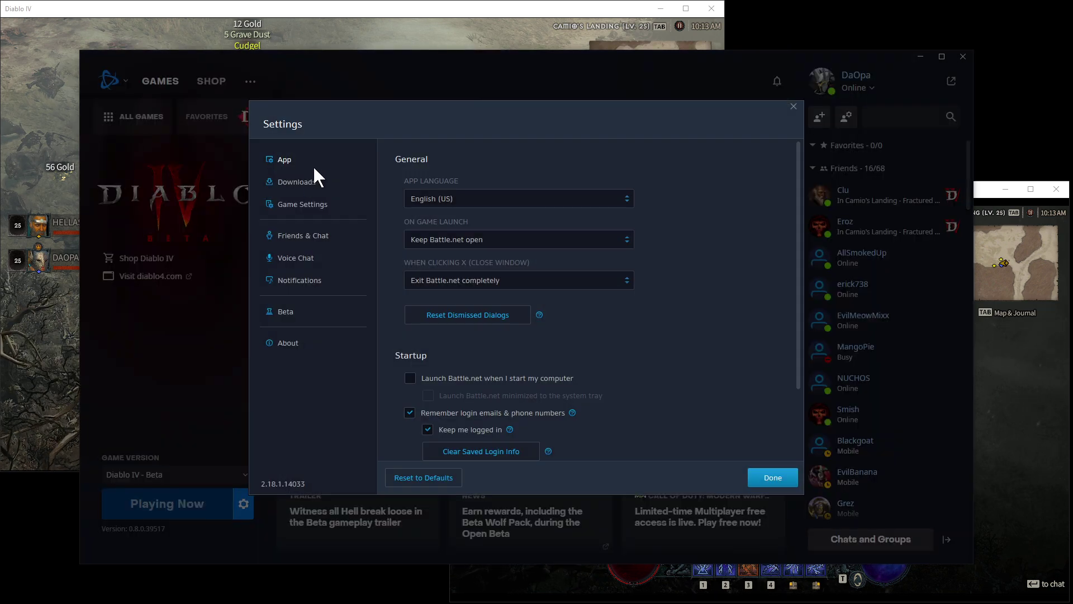
{"action": "scroll", "coordinate": [577, 356], "scroll_direction": "down", "scroll_amount": 2}
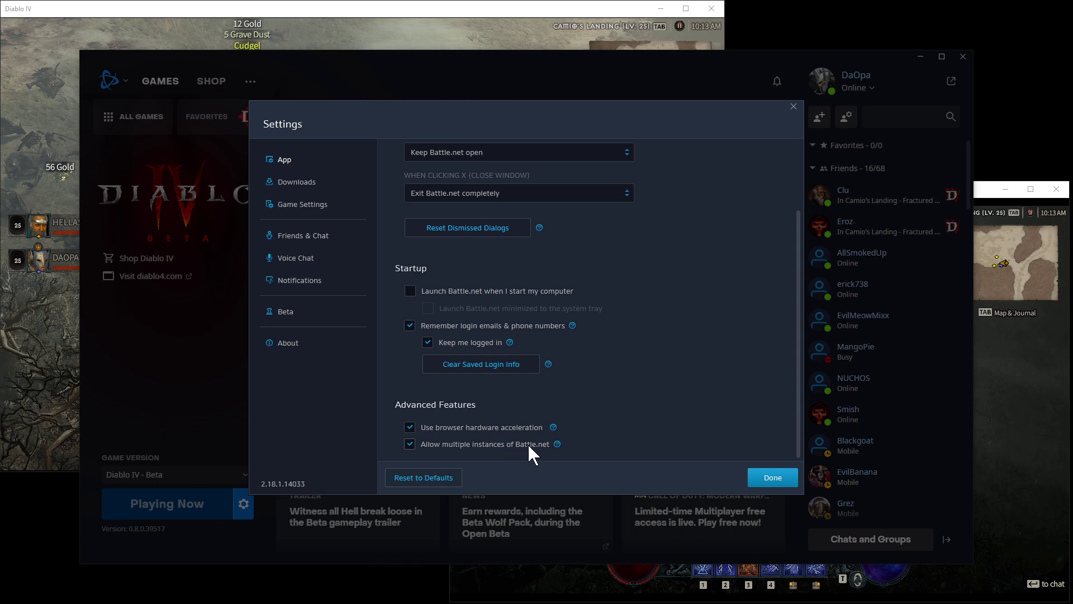
{"action": "left_click", "coordinate": [794, 108]}
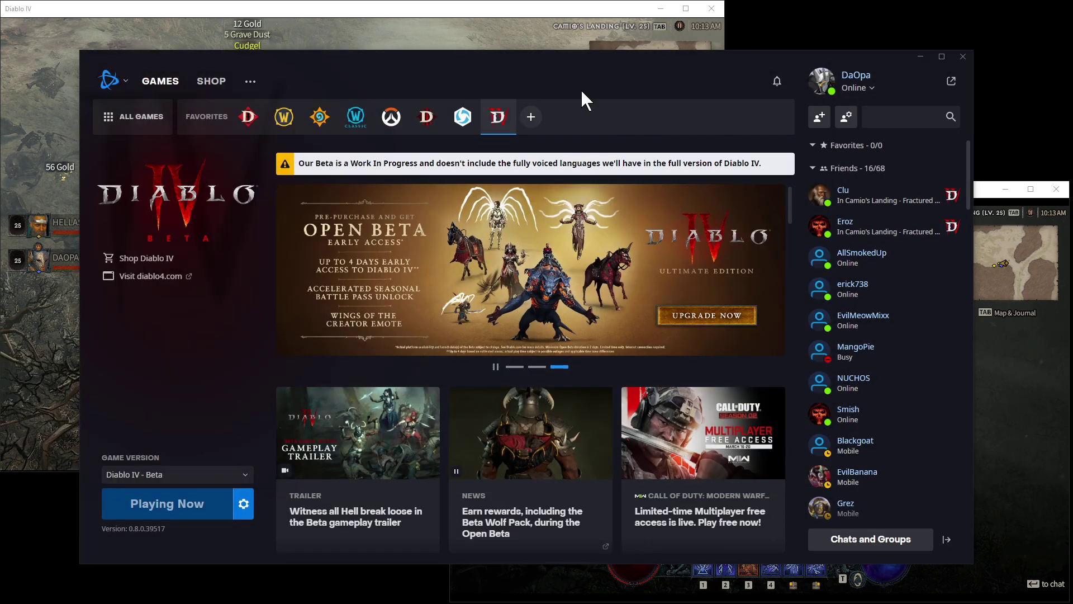
- Reveal the Diablo IV Beta install folder with Show in Explorer, then move the launcher aside
{"action": "key", "text": "super+Down"}
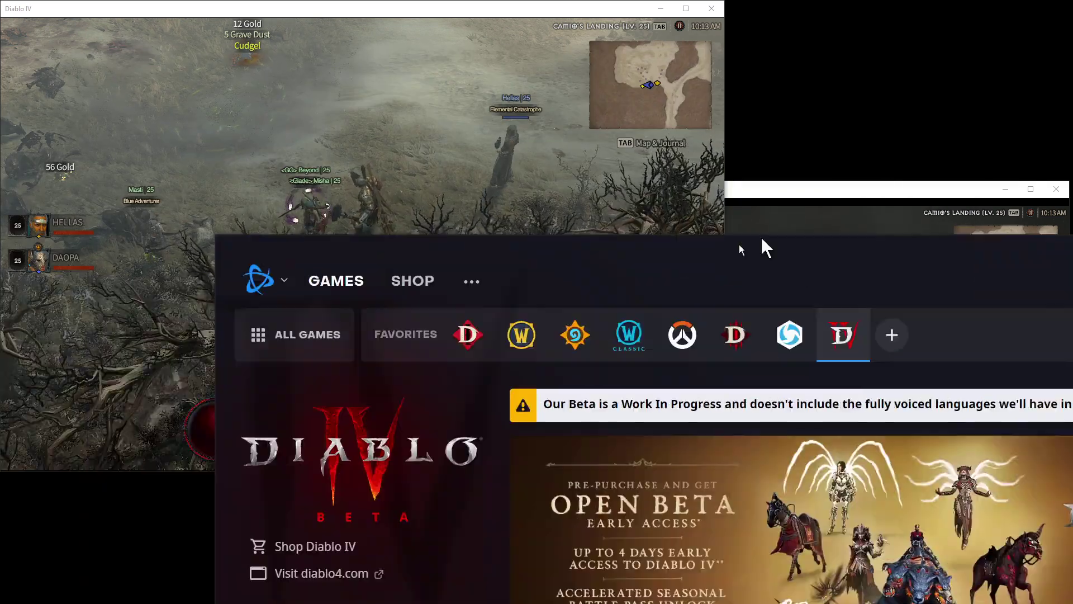
{"action": "mouse_move", "coordinate": [760, 235]}
{"action": "left_mouse_down"}
{"action": "mouse_move", "coordinate": [743, 118]}
{"action": "mouse_move", "coordinate": [686, 46]}
{"action": "mouse_move", "coordinate": [638, 63]}
{"action": "left_mouse_up"}
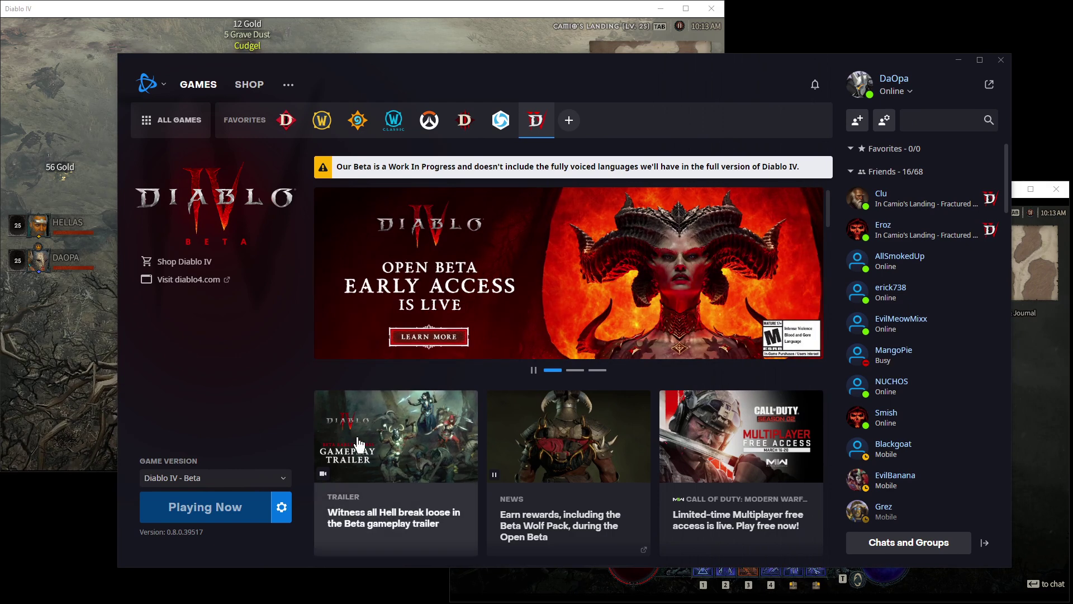
{"action": "left_click", "coordinate": [282, 514]}
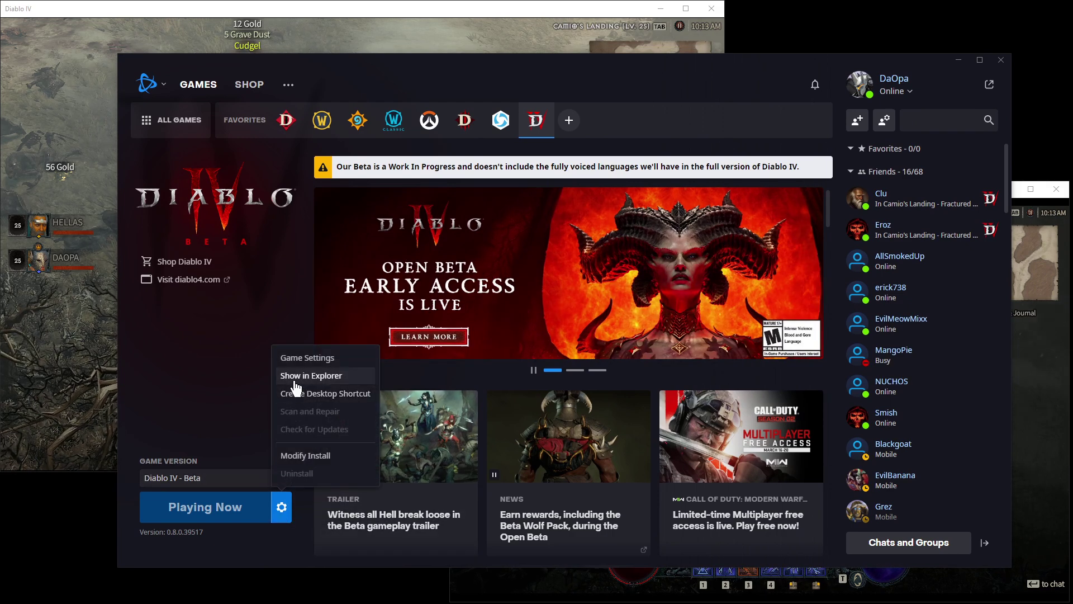
{"action": "left_click", "coordinate": [160, 329]}
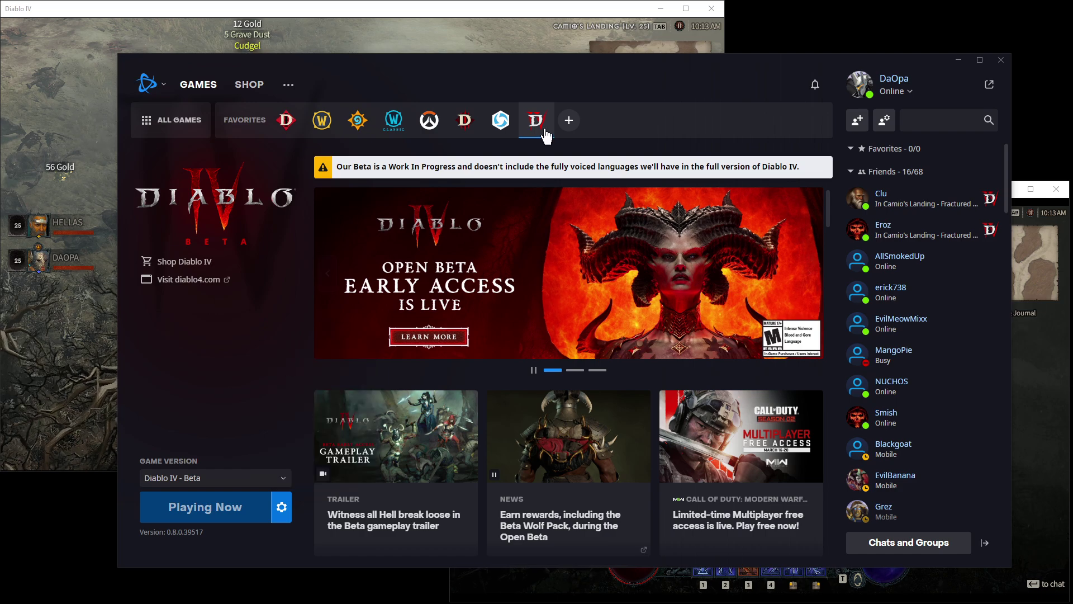
{"action": "left_click_drag", "start_coordinate": [671, 76], "coordinate": [155, 71]}
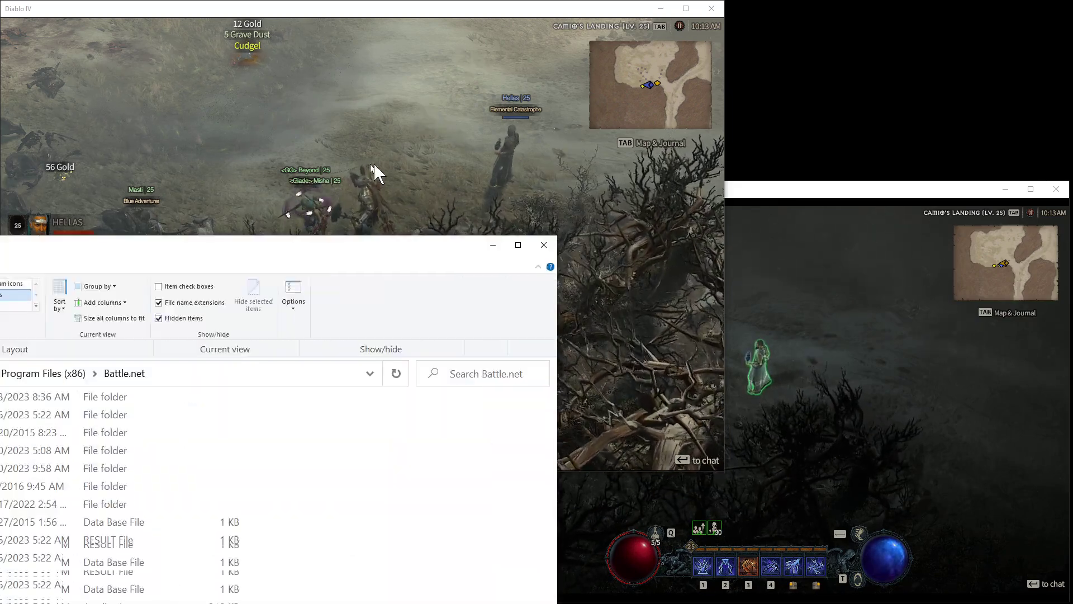
- Center the Battle.net folder window and open 'Diablo IV - Beta', scrolling through its 44 items
{"action": "mouse_move", "coordinate": [376, 175]}
{"action": "left_mouse_down"}
{"action": "mouse_move", "coordinate": [438, 173]}
{"action": "mouse_move", "coordinate": [458, 201]}
{"action": "mouse_move", "coordinate": [413, 216]}
{"action": "left_mouse_up"}
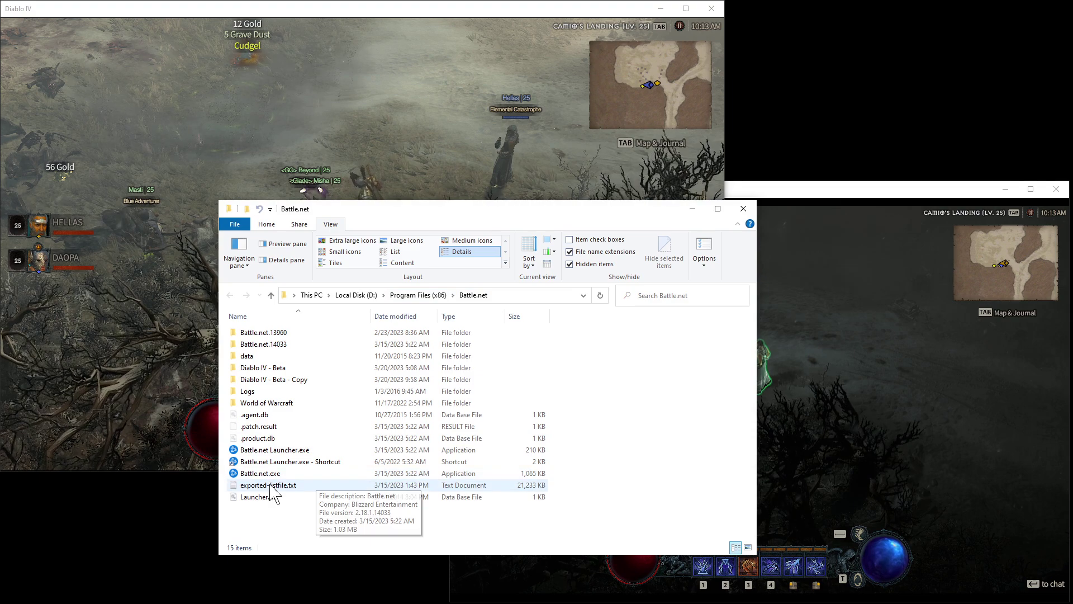
{"action": "left_click", "coordinate": [262, 369]}
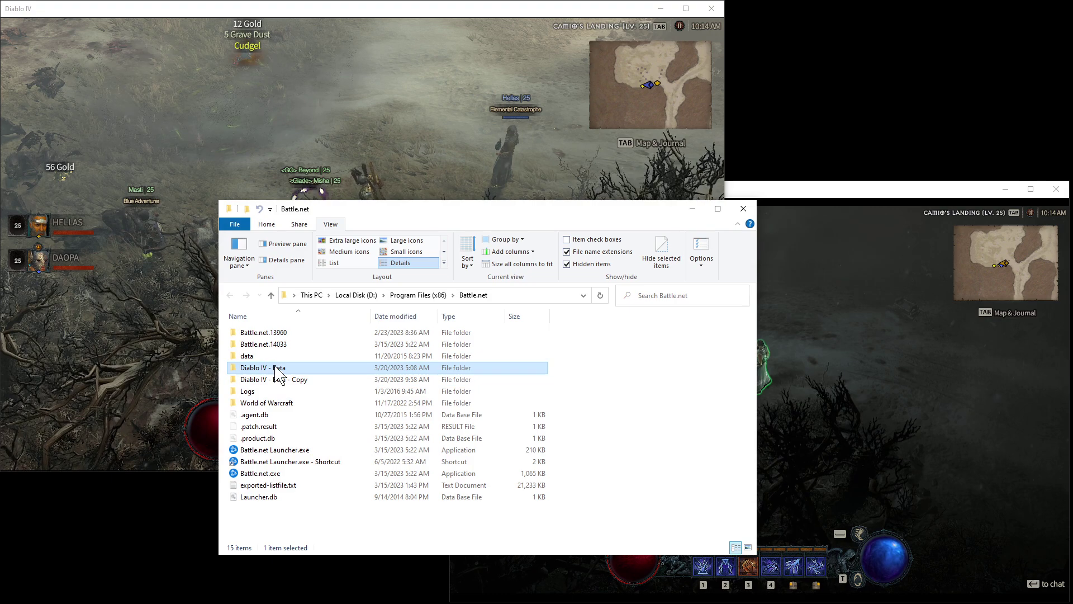
{"action": "mouse_move", "coordinate": [280, 370]}
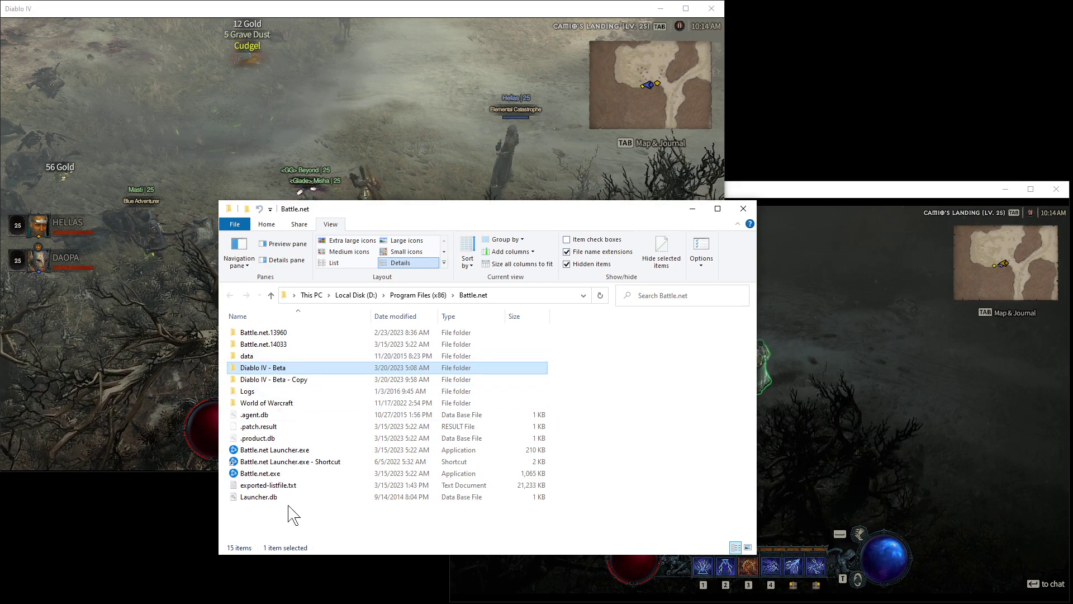
{"action": "double_click", "coordinate": [281, 368]}
{"action": "scroll", "coordinate": [307, 383], "scroll_direction": "down", "scroll_amount": 5}
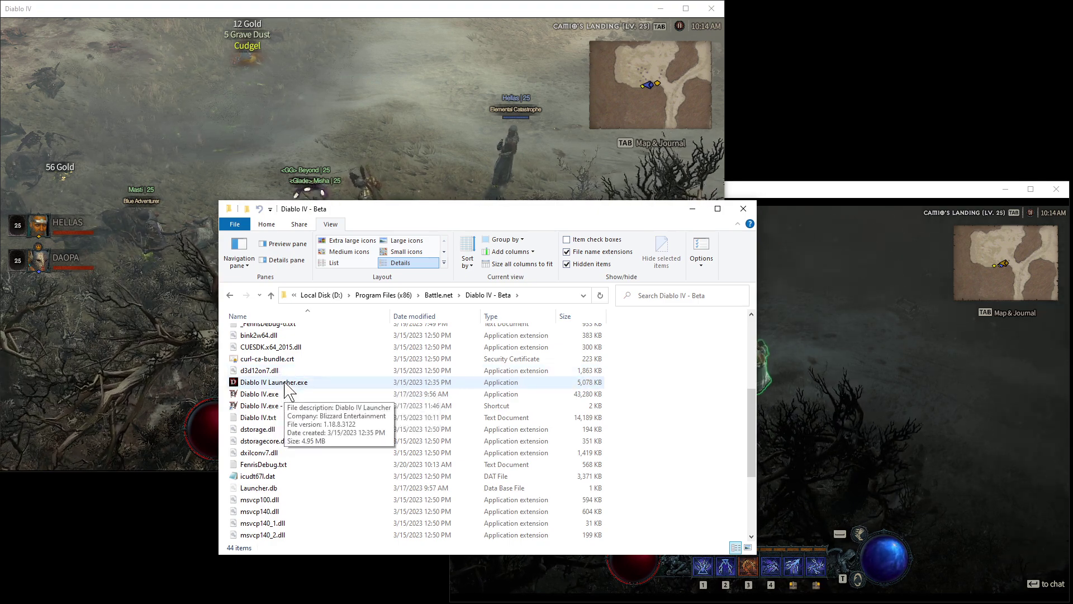
- Browse the 'Diablo IV - Beta - Copy' folder's files, then minimize File Explorer
{"action": "left_click", "coordinate": [230, 293]}
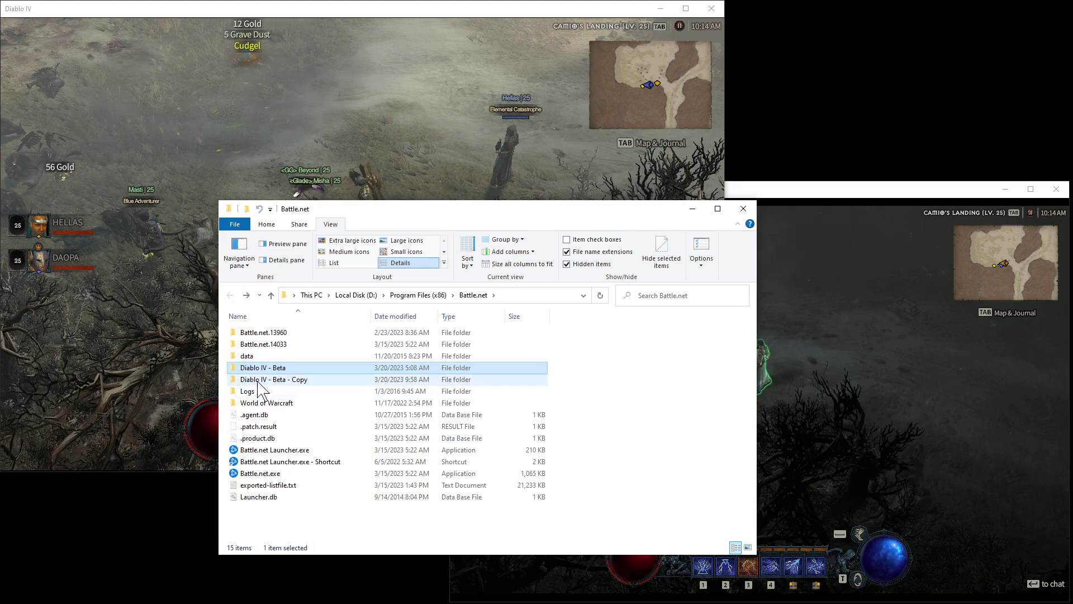
{"action": "left_click", "coordinate": [250, 381]}
{"action": "double_click", "coordinate": [264, 380]}
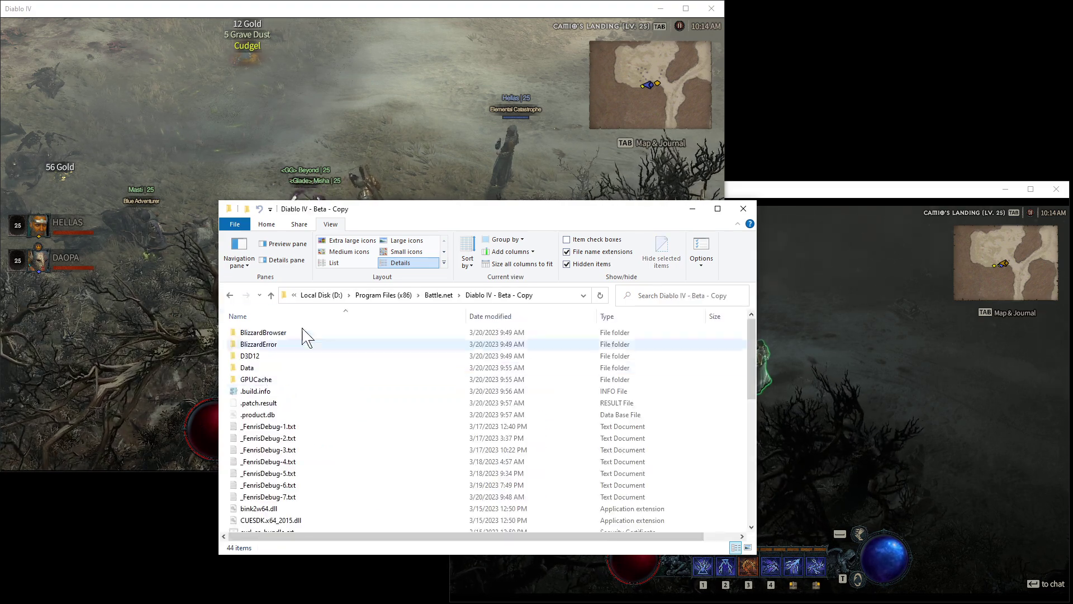
{"action": "scroll", "coordinate": [307, 352], "scroll_direction": "down", "scroll_amount": 5}
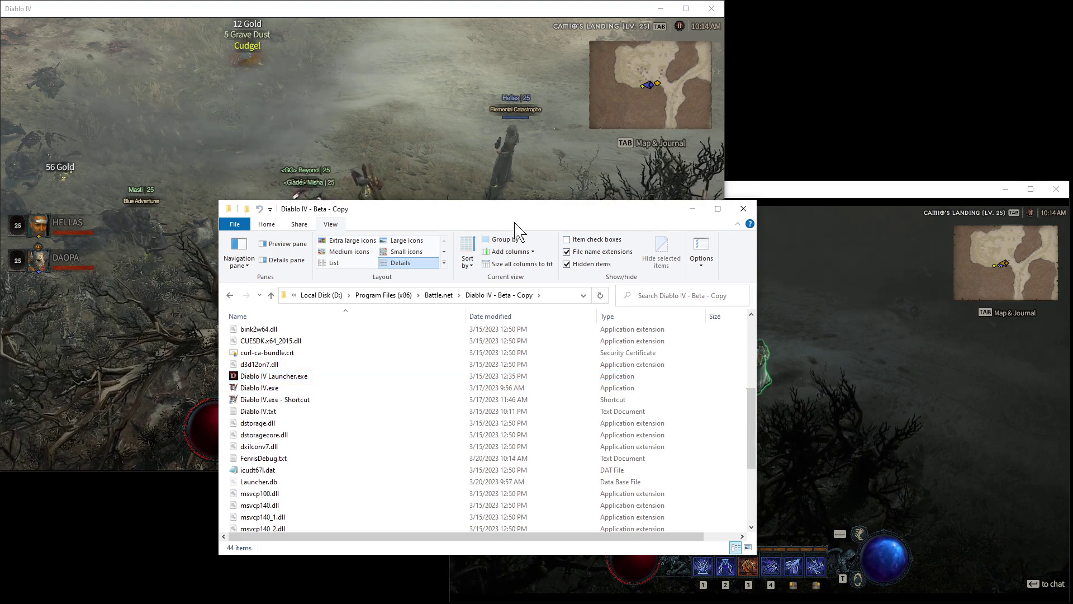
{"action": "left_click", "coordinate": [692, 209]}
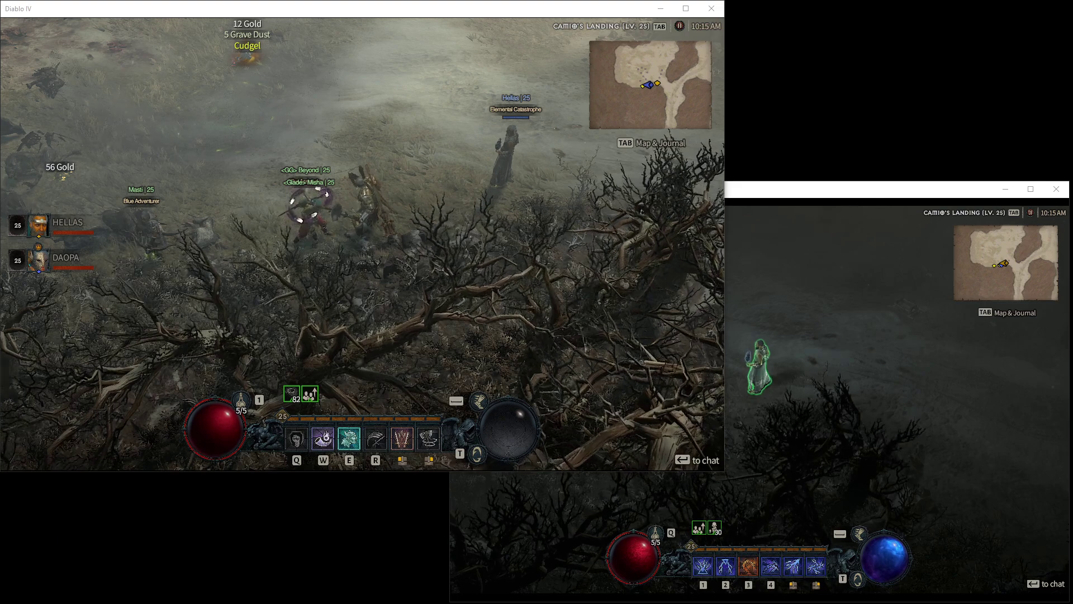
{"action": "mouse_move", "coordinate": [6, 416]}
{"action": "left_mouse_down"}
{"action": "mouse_move", "coordinate": [31, 311]}
{"action": "mouse_move", "coordinate": [246, 173]}
{"action": "mouse_move", "coordinate": [161, 160]}
{"action": "mouse_move", "coordinate": [241, 175]}
{"action": "left_mouse_up"}
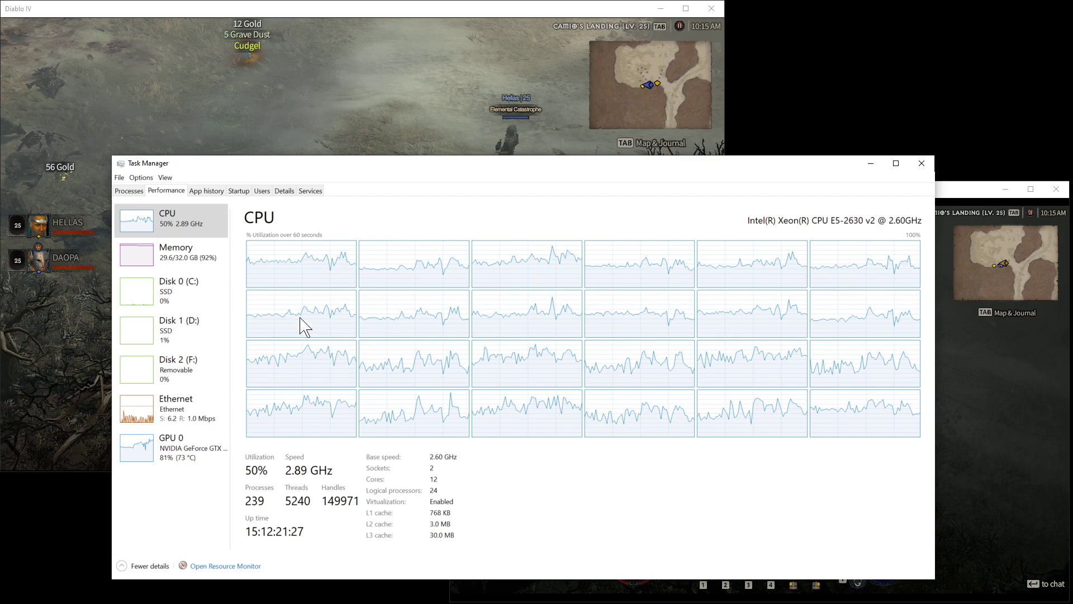
{"action": "left_click", "coordinate": [174, 258]}
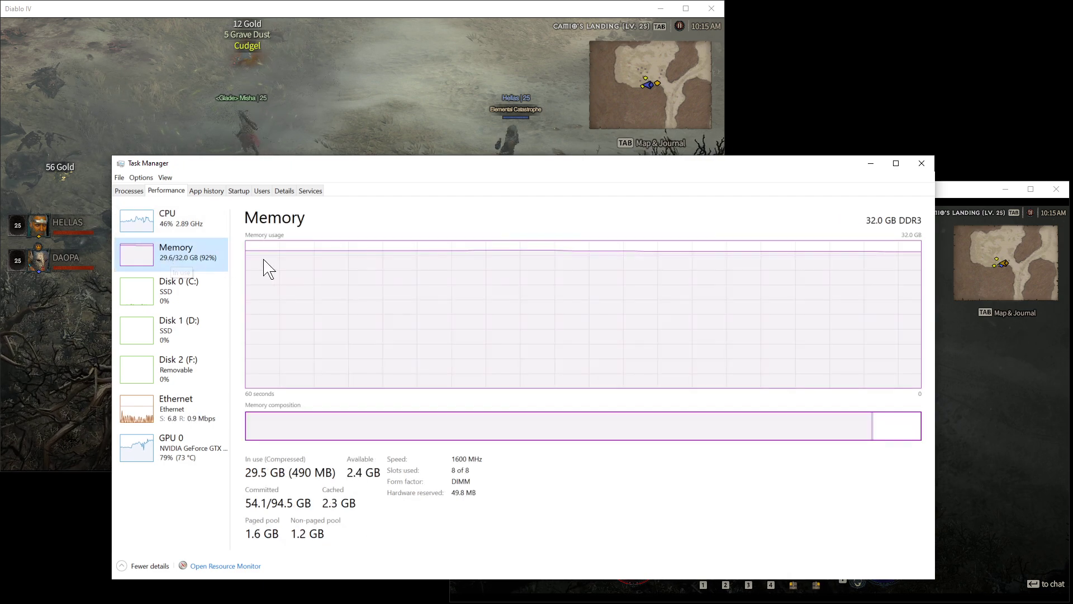
{"action": "left_click", "coordinate": [175, 226]}
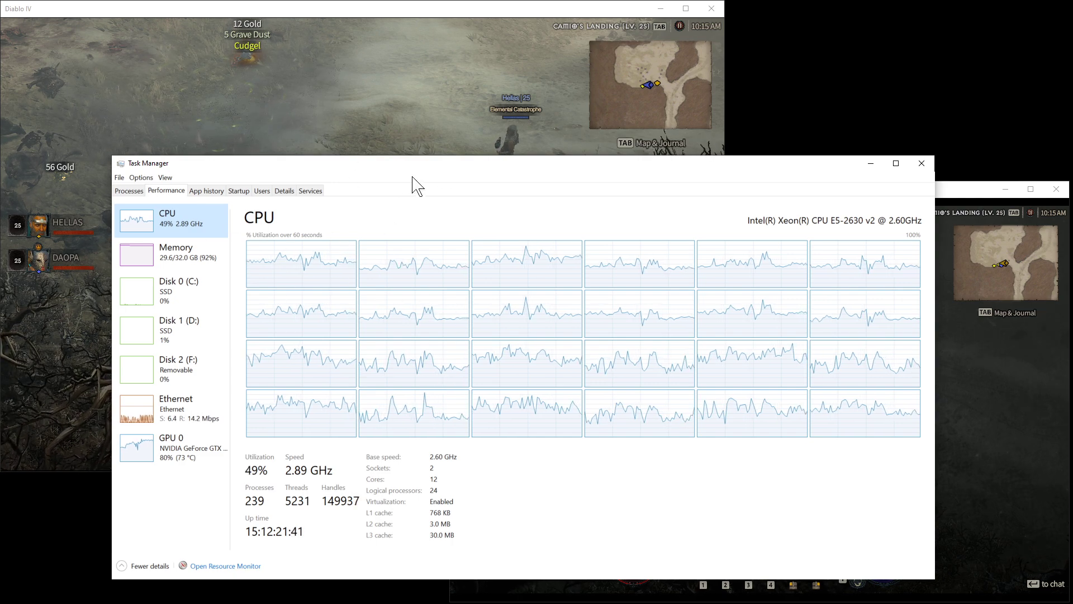
{"action": "key", "text": "alt+F4"}
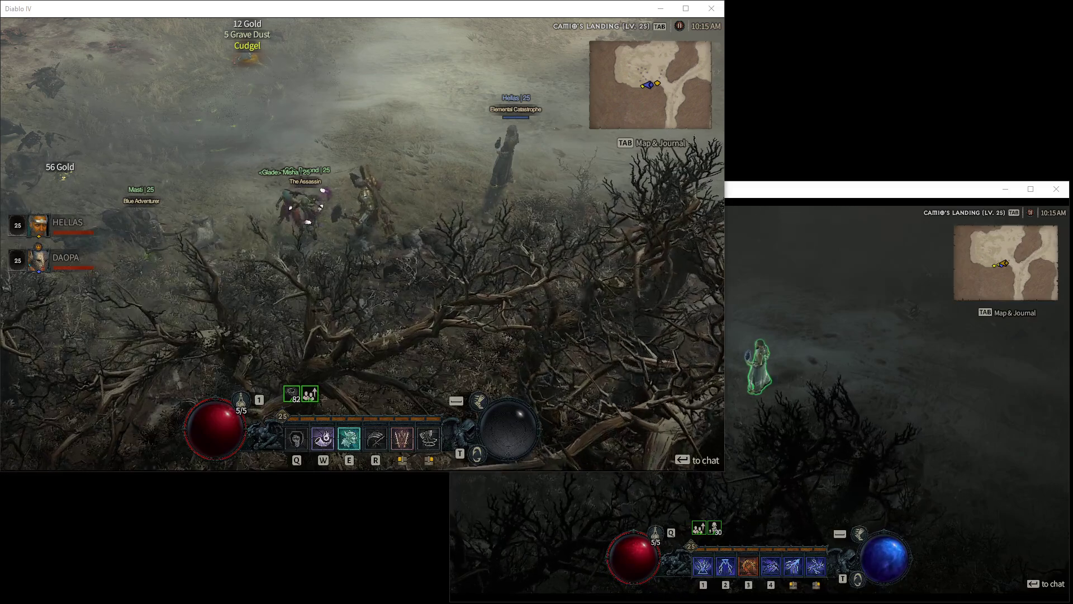